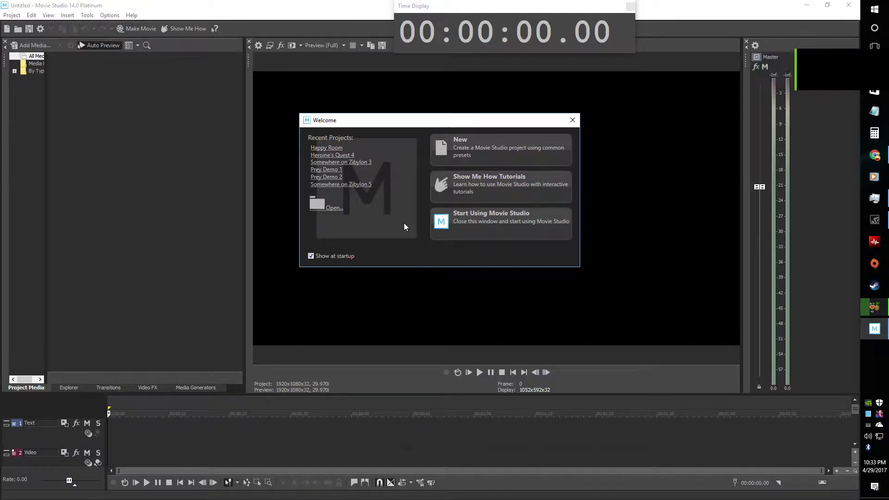
- Open the Prey Demo 2 recent project and delete every event from its timeline
{"action": "left_click", "coordinate": [326, 177]}
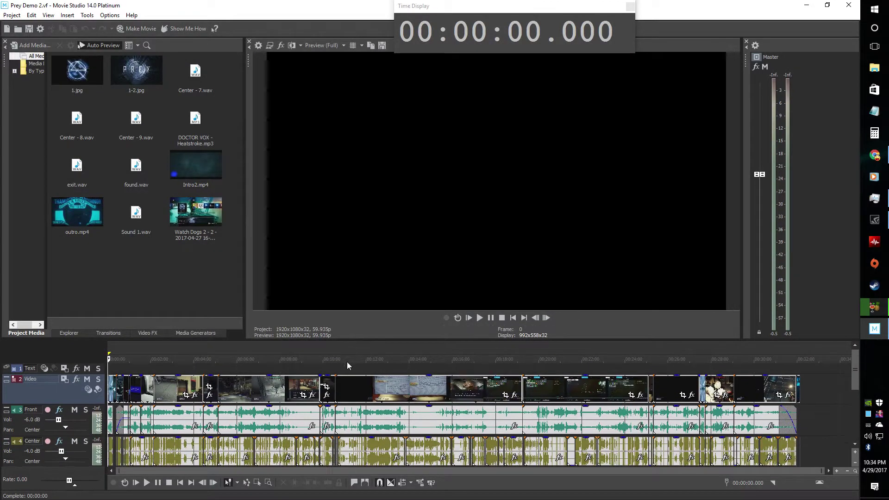
{"action": "left_click", "coordinate": [349, 366]}
{"action": "key", "text": "ctrl+a"}
{"action": "key", "text": "Delete"}
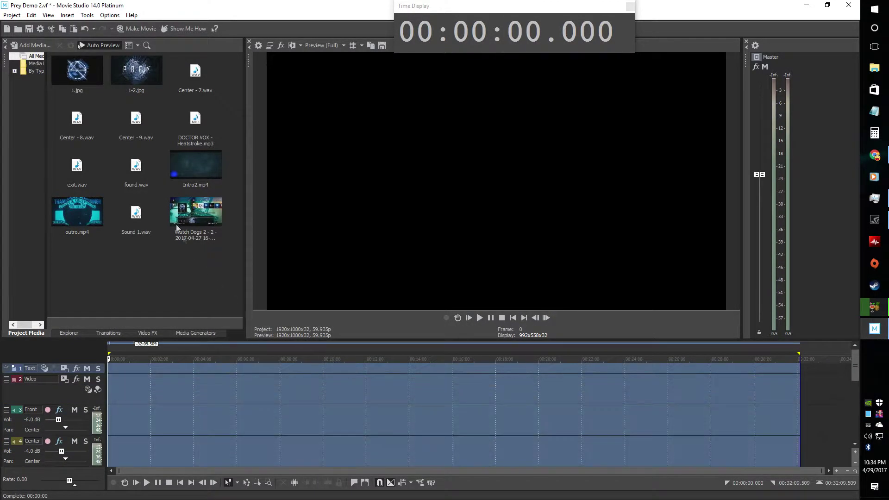
- Remove Center - 7, 8 and 9.wav, Sound 1.wav and the Watch Dogs clip from Project Media
{"action": "left_click", "coordinate": [195, 77]}
{"action": "left_click", "coordinate": [148, 135], "text": "shift"}
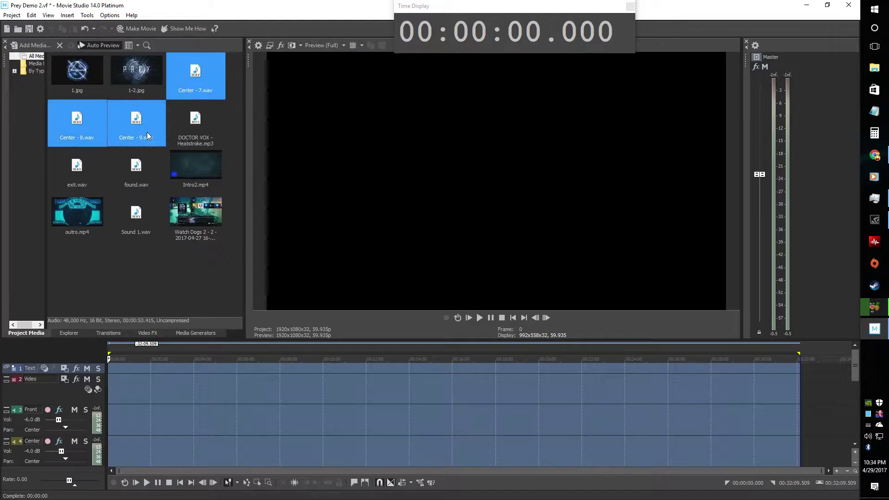
{"action": "left_click", "coordinate": [60, 45]}
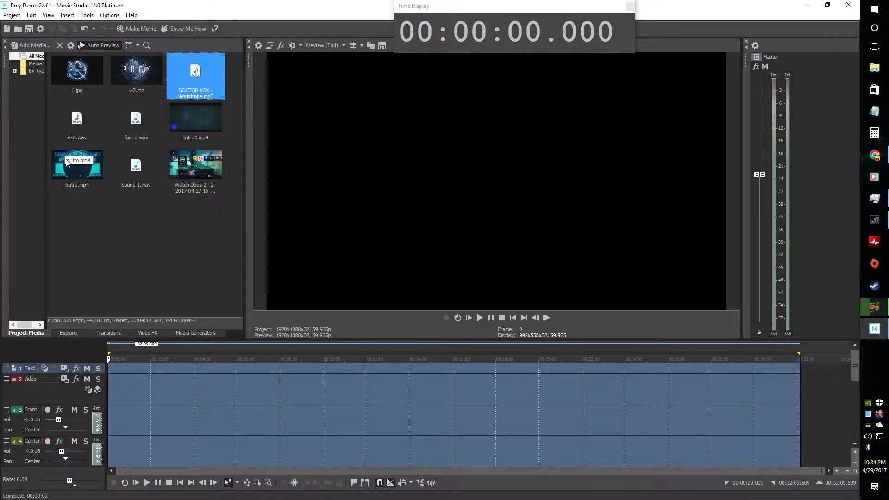
{"action": "left_click", "coordinate": [135, 166]}
{"action": "left_click", "coordinate": [195, 165], "text": "shift"}
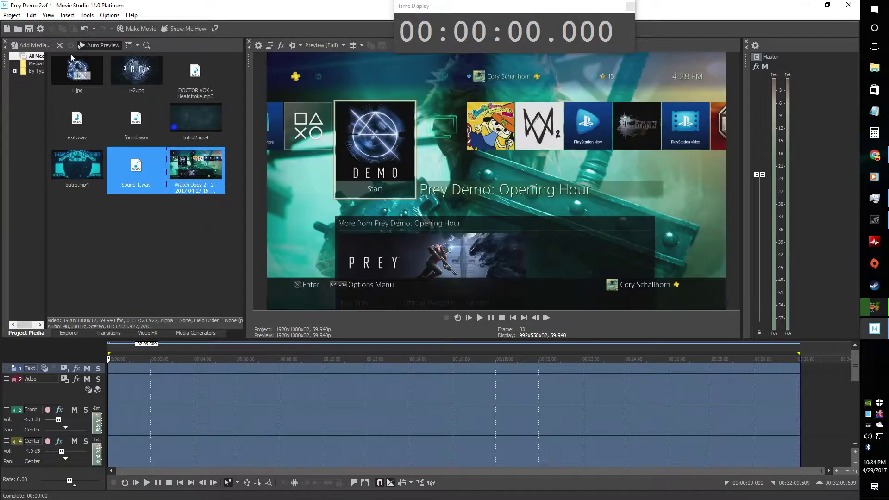
{"action": "left_click", "coordinate": [60, 45]}
{"action": "left_click", "coordinate": [29, 45]}
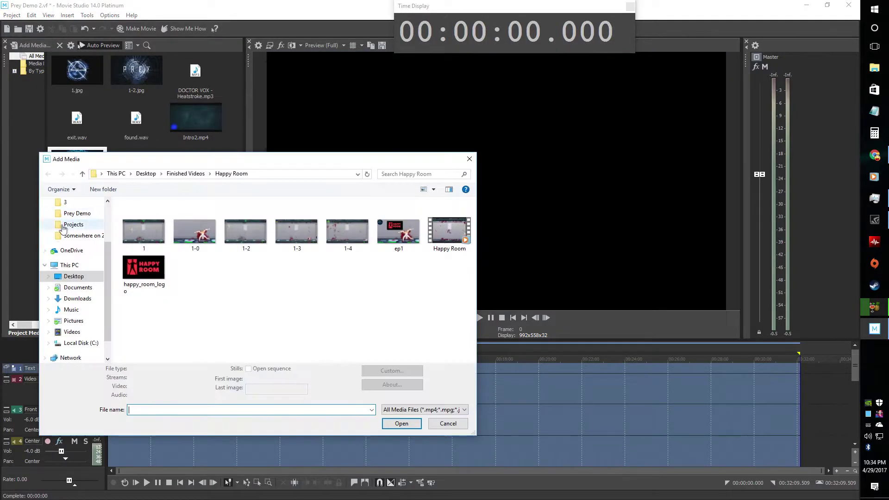
{"action": "left_click", "coordinate": [74, 276]}
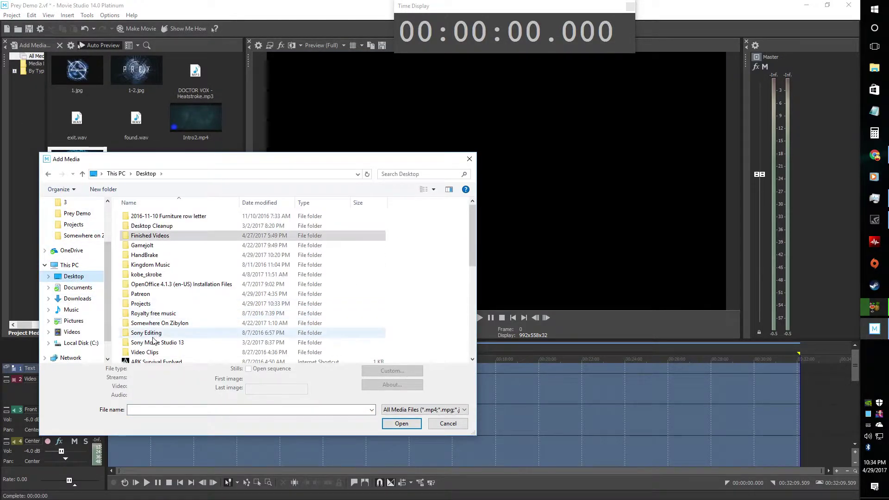
{"action": "double_click", "coordinate": [153, 352]}
{"action": "double_click", "coordinate": [145, 226]}
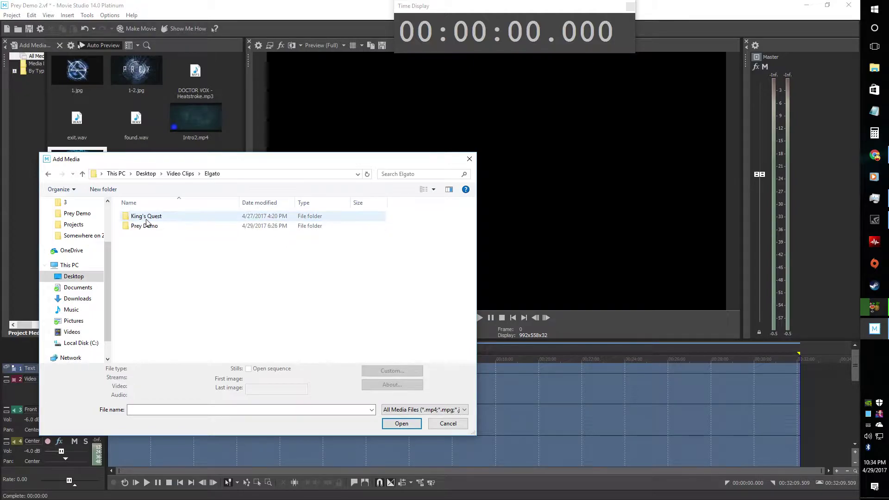
{"action": "double_click", "coordinate": [146, 226]}
{"action": "double_click", "coordinate": [146, 216]}
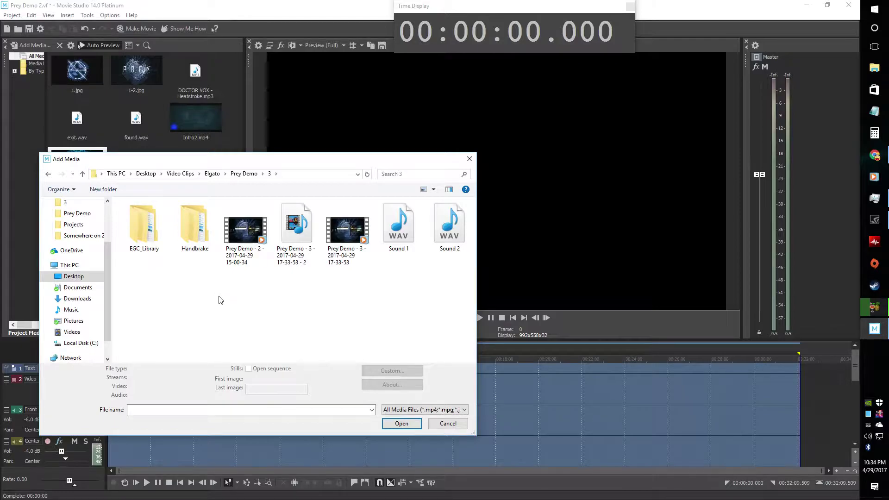
{"action": "double_click", "coordinate": [347, 257]}
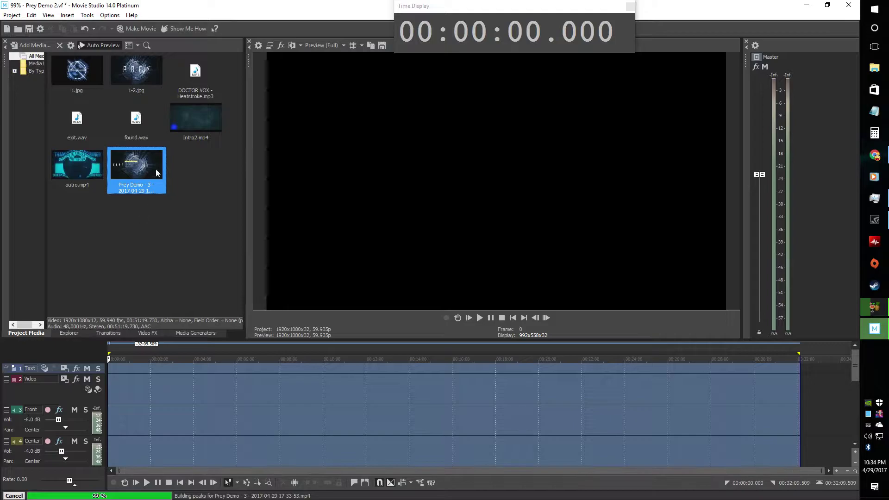
{"action": "left_click_drag", "start_coordinate": [157, 173], "coordinate": [133, 407]}
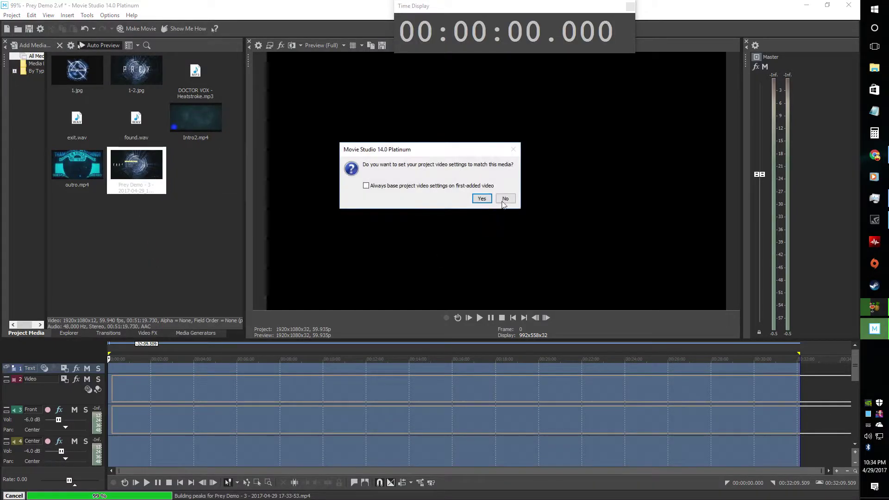
- Decline matching the project video settings to the Prey Demo - 3 clip
{"action": "left_click", "coordinate": [505, 199]}
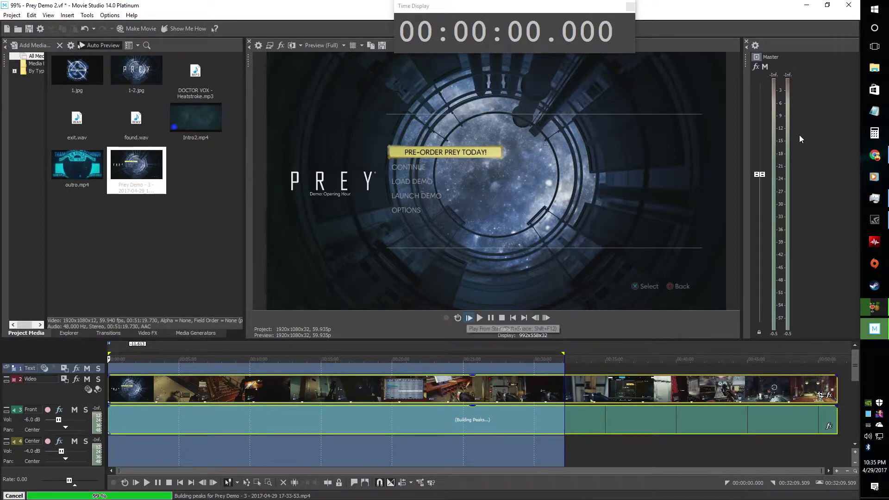
- Try closing Movie Studio from the taskbar and window X, agreeing to cancel the background operation
{"action": "right_click", "coordinate": [874, 329]}
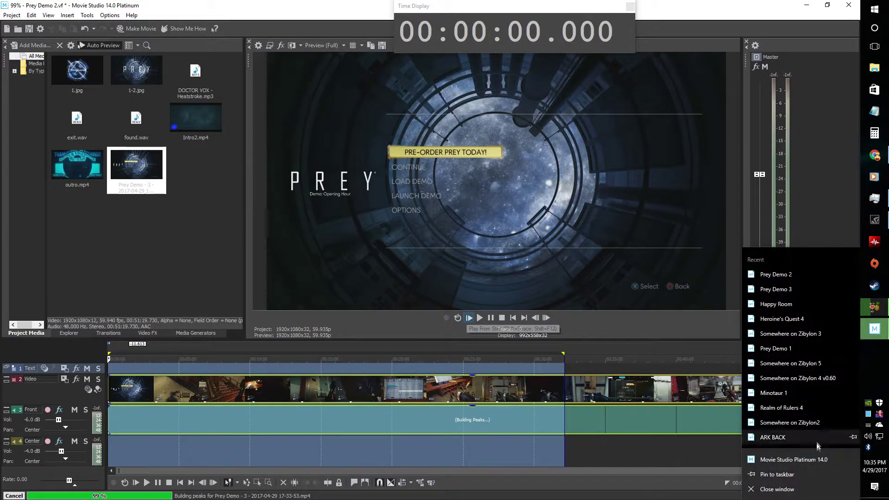
{"action": "left_click", "coordinate": [777, 489]}
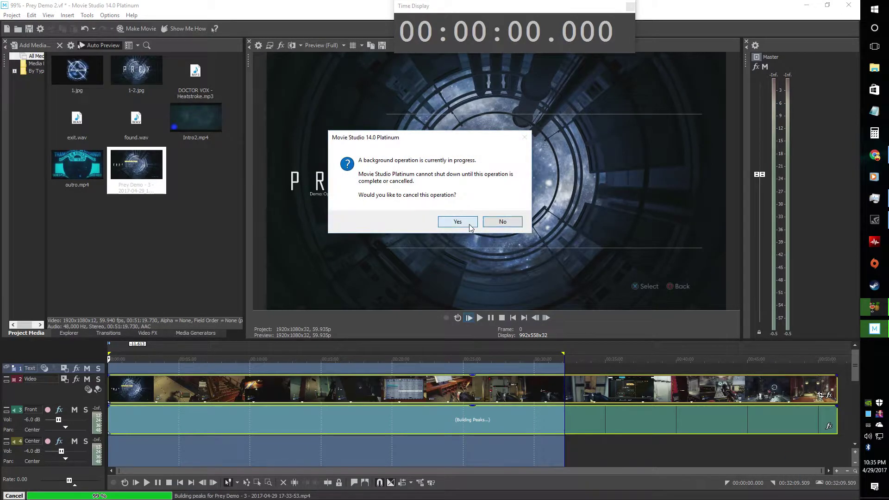
{"action": "left_click", "coordinate": [458, 222]}
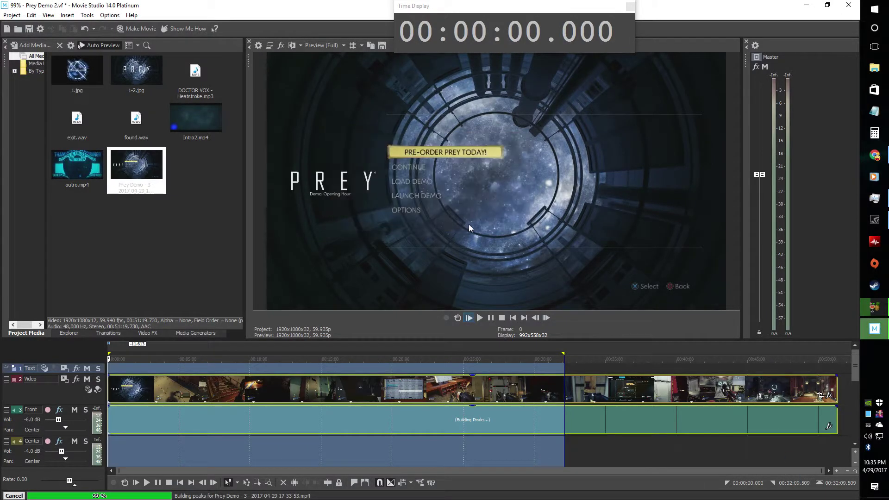
{"action": "left_click", "coordinate": [847, 6]}
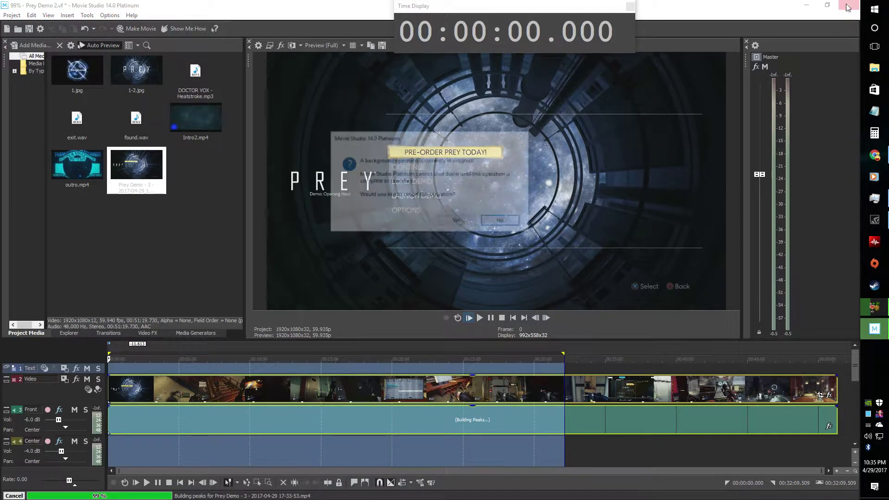
{"action": "left_click", "coordinate": [471, 222]}
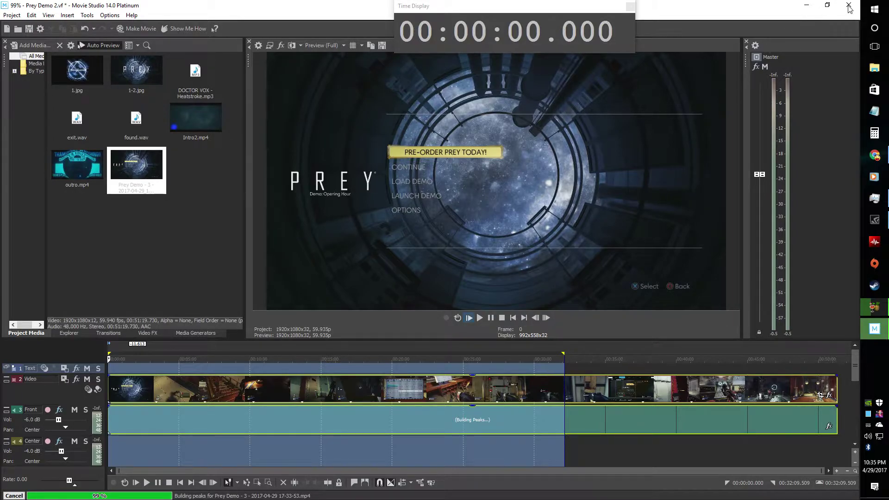
- Retry closing Movie Studio, play the project from the start, and bring up Task Manager
{"action": "right_click", "coordinate": [874, 329]}
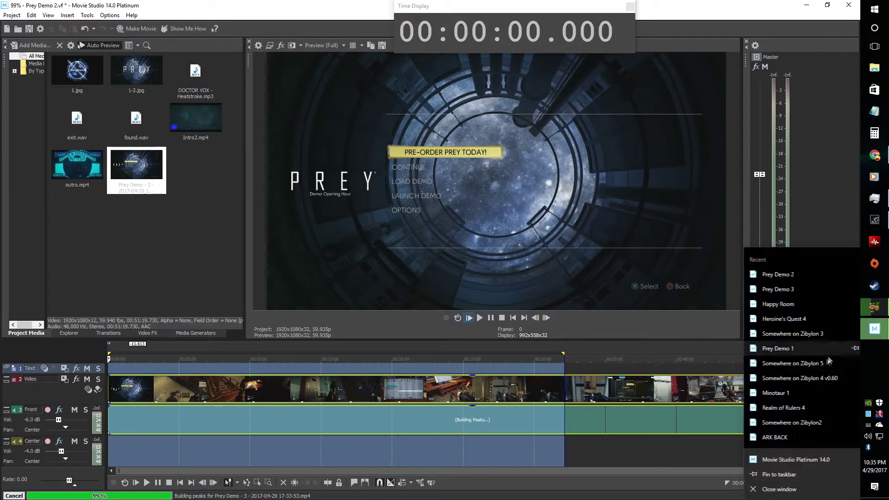
{"action": "left_click", "coordinate": [766, 486]}
{"action": "left_click", "coordinate": [465, 221]}
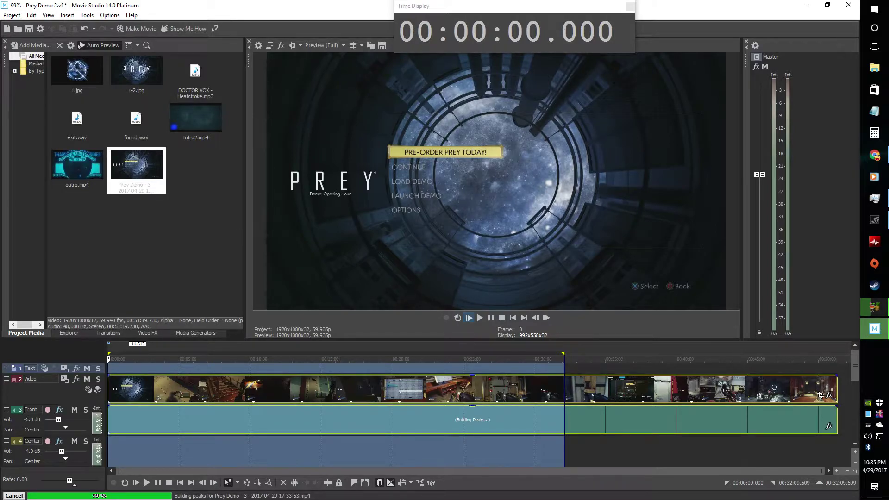
{"action": "left_click", "coordinate": [849, 5]}
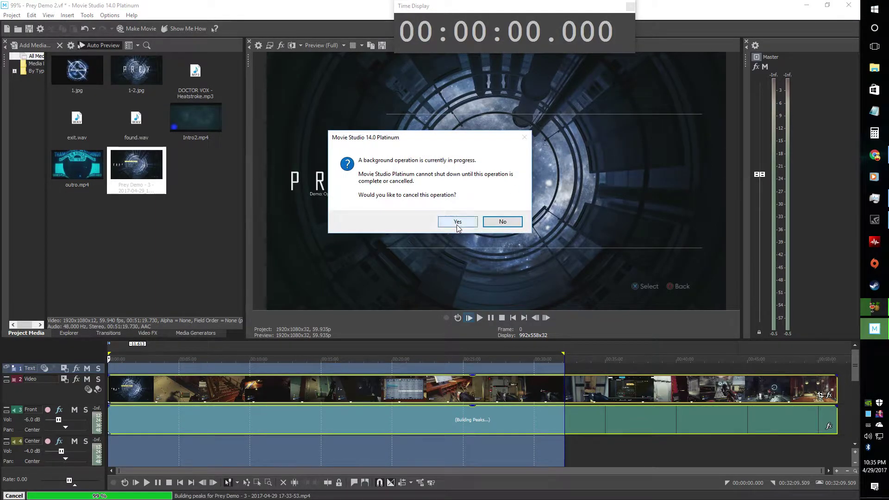
{"action": "left_click", "coordinate": [457, 221]}
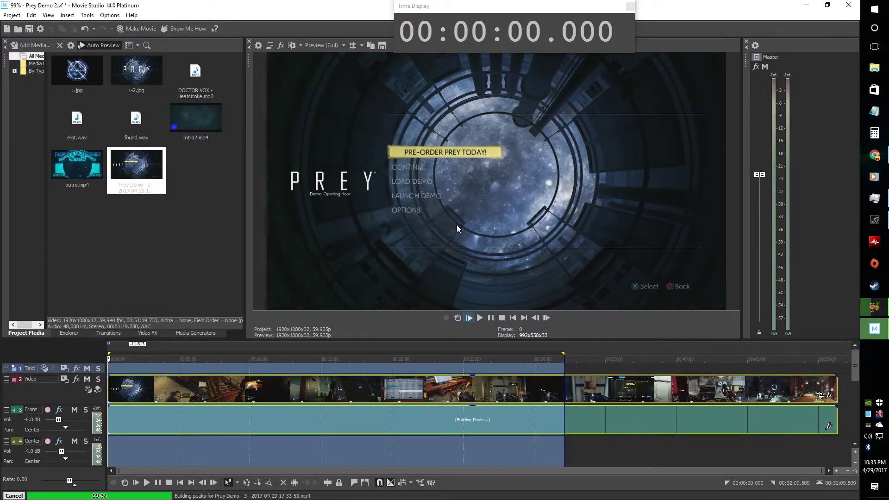
{"action": "left_click", "coordinate": [471, 318]}
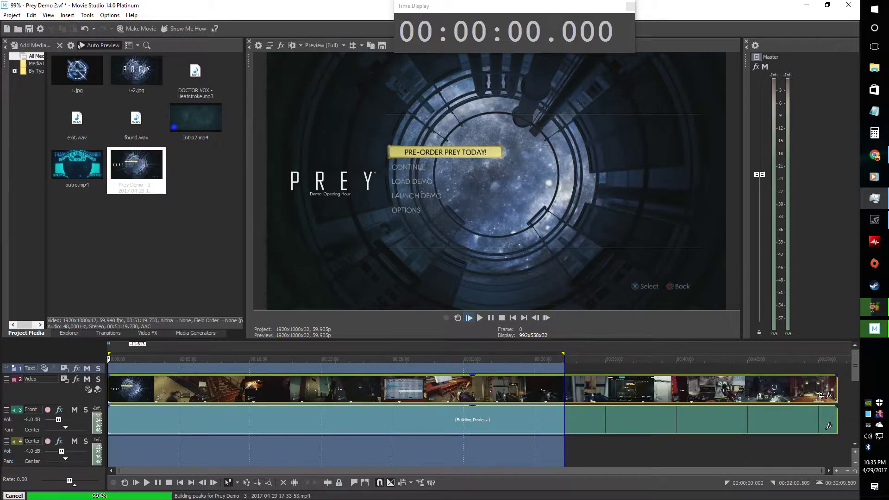
{"action": "left_click", "coordinate": [874, 198]}
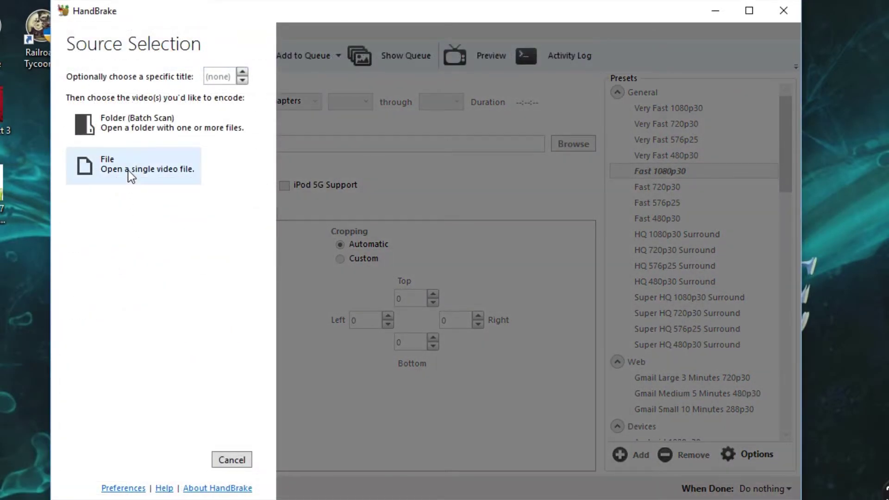
- Load the Prey Demo - 3 recording from Desktop\Video Clips\Elgato\Prey Demo\3 as HandBrake's source
{"action": "left_click", "coordinate": [128, 170]}
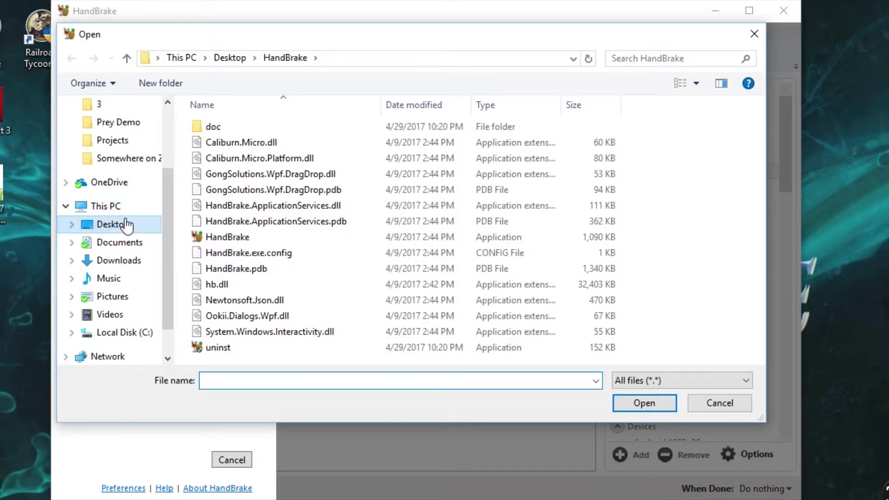
{"action": "left_click", "coordinate": [125, 226]}
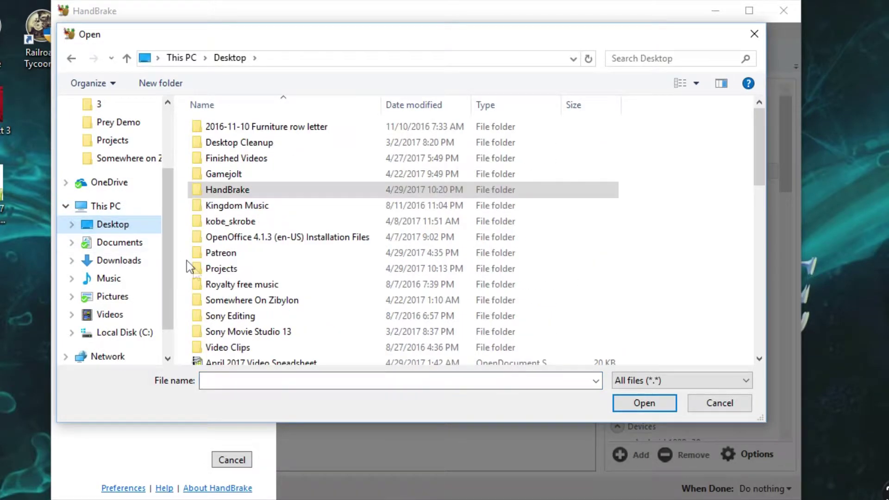
{"action": "double_click", "coordinate": [232, 347]}
{"action": "double_click", "coordinate": [233, 128]}
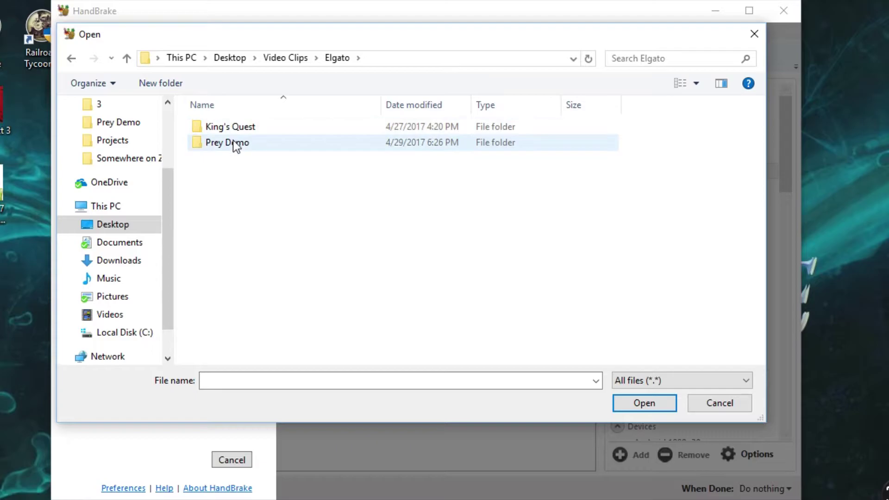
{"action": "double_click", "coordinate": [232, 144]}
{"action": "double_click", "coordinate": [233, 126]}
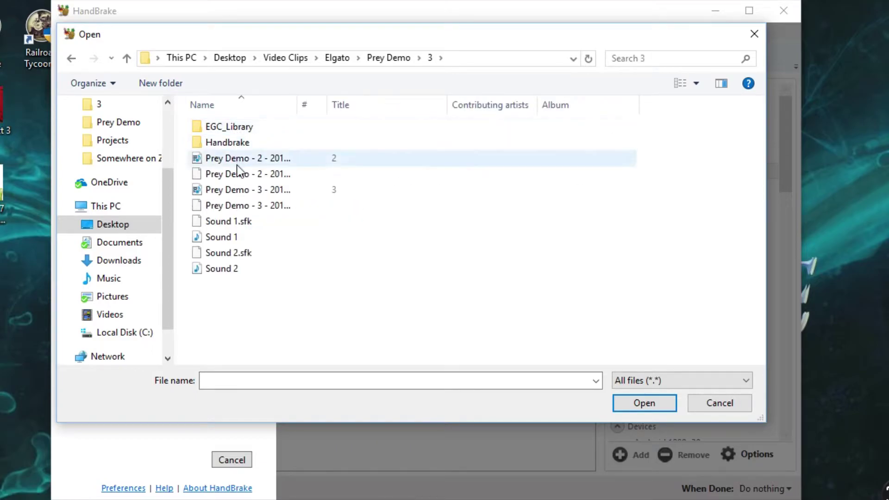
{"action": "left_click", "coordinate": [237, 190]}
{"action": "double_click", "coordinate": [237, 190]}
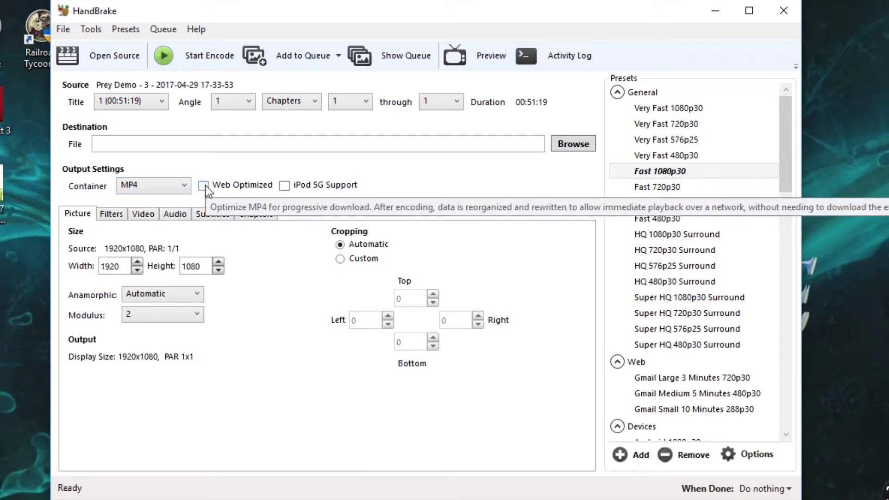
{"action": "left_click", "coordinate": [563, 147]}
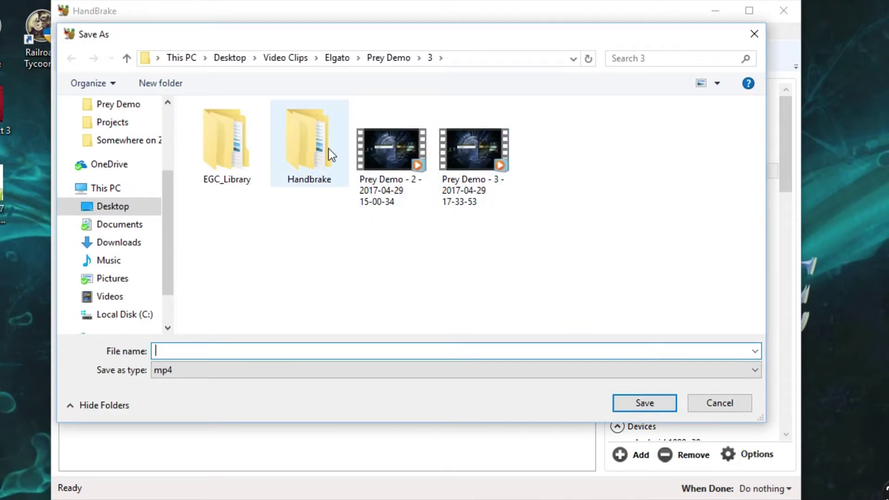
{"action": "left_click", "coordinate": [328, 148]}
{"action": "double_click", "coordinate": [326, 165]}
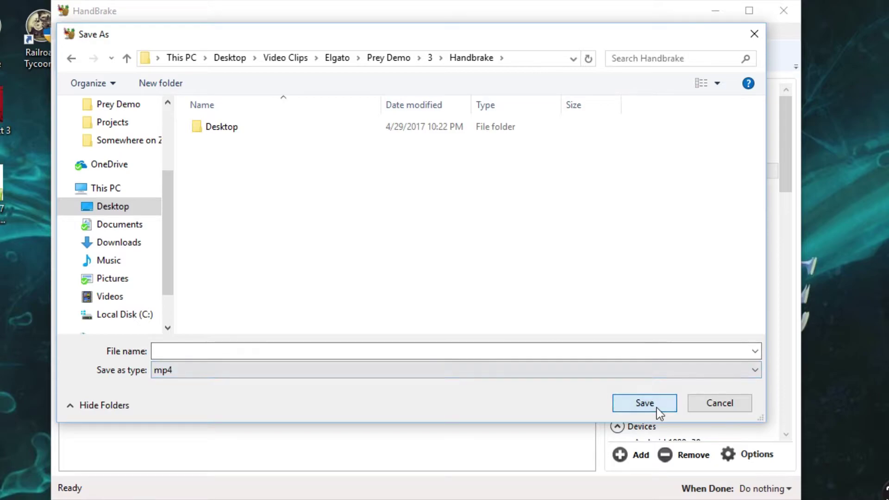
{"action": "key", "text": "BackSpace"}
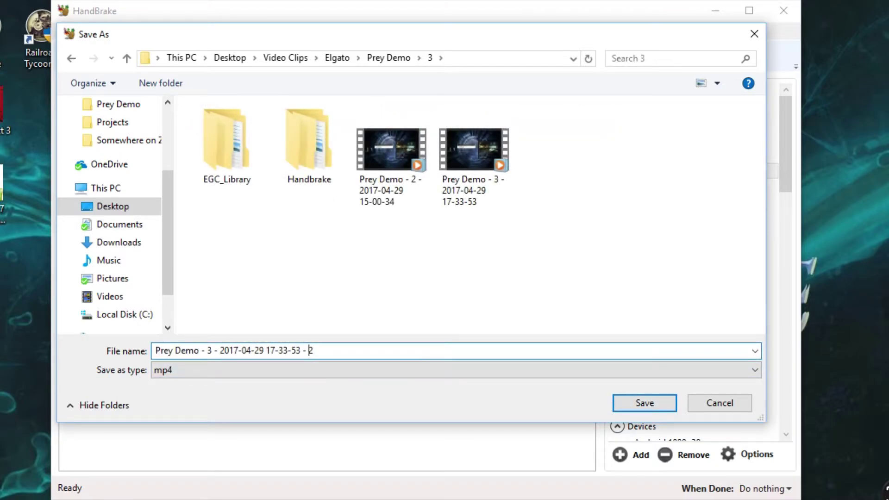
{"action": "key", "text": "Return"}
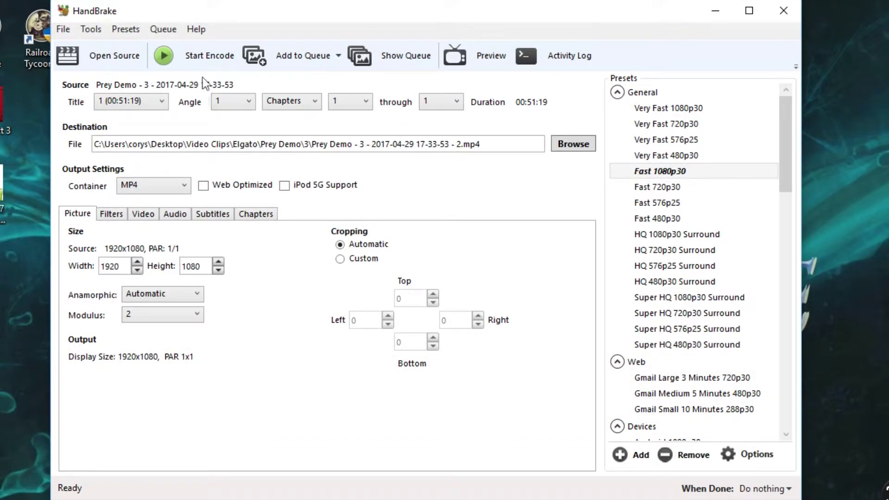
- Start encoding the Prey Demo - 3 recording to the new MP4 file
{"action": "left_click", "coordinate": [191, 59]}
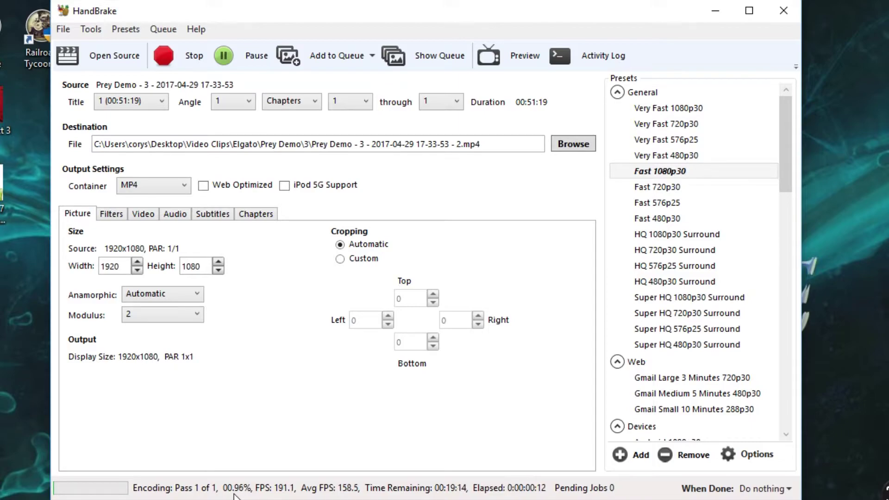
- Close Movie Studio from its taskbar menu and choose 'Close the program' when it stops responding
{"action": "left_click", "coordinate": [874, 307]}
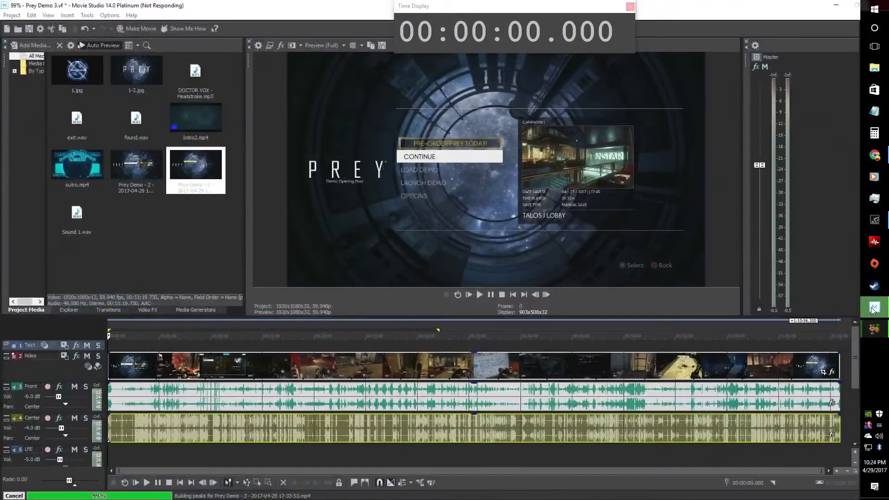
{"action": "right_click", "coordinate": [874, 307]}
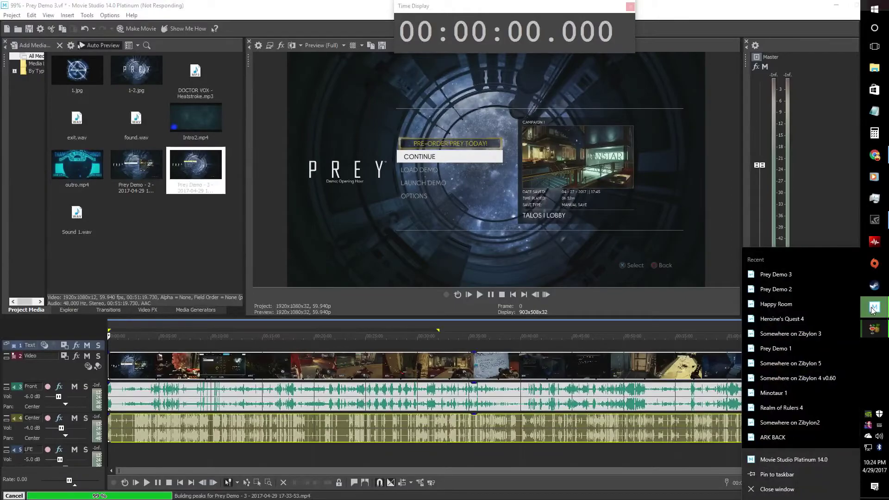
{"action": "left_click", "coordinate": [760, 492]}
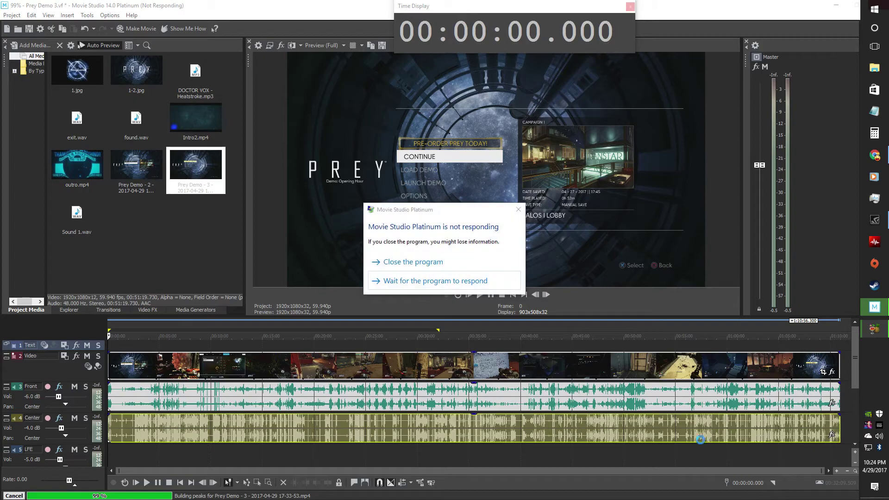
{"action": "left_click", "coordinate": [435, 261]}
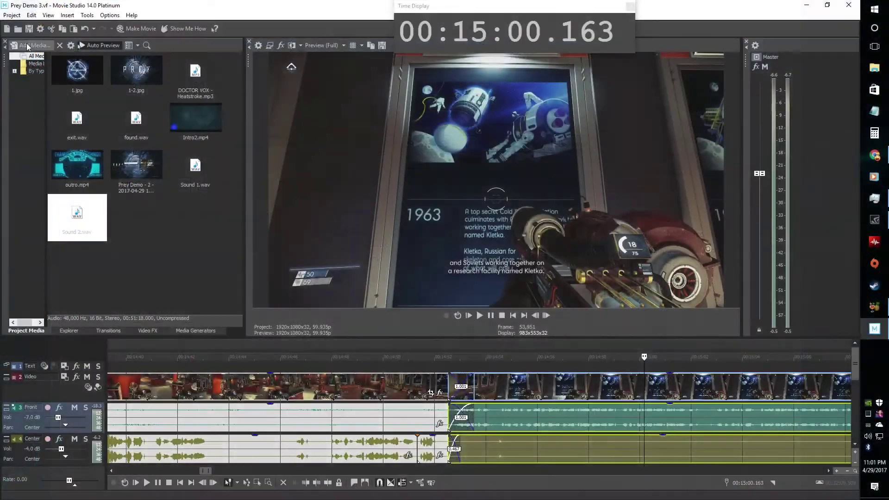
{"action": "left_click", "coordinate": [30, 45]}
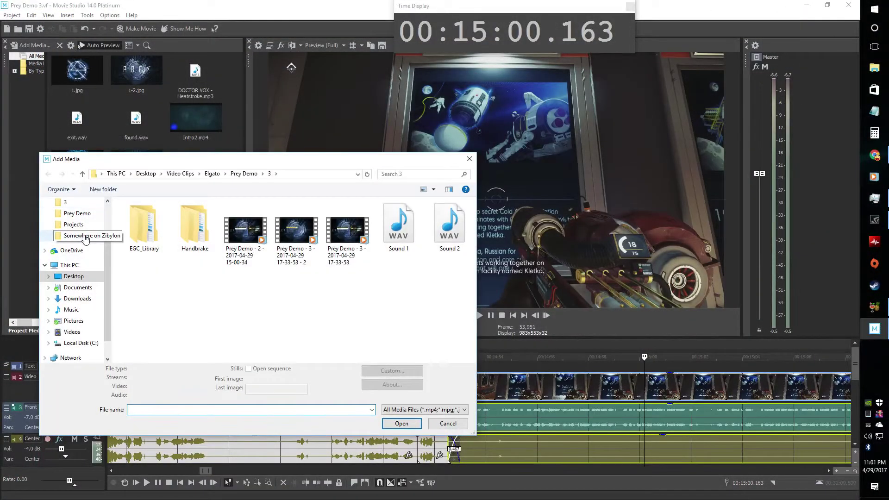
{"action": "double_click", "coordinate": [209, 244]}
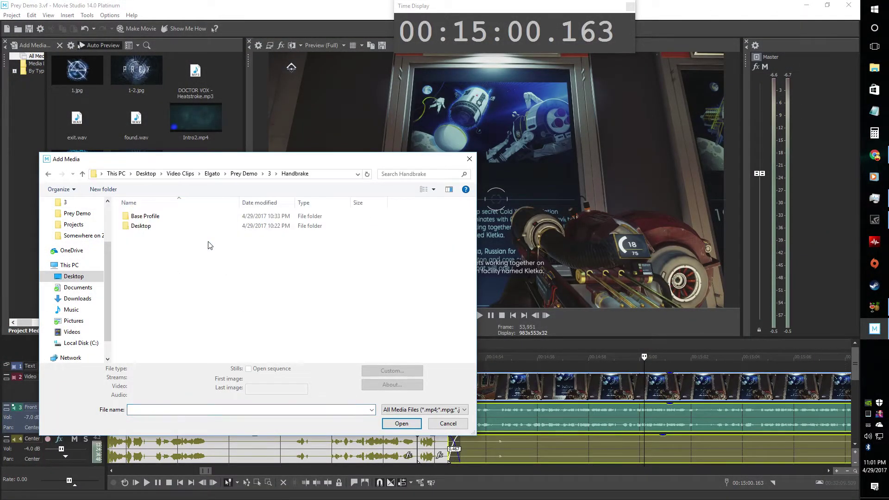
{"action": "key", "text": "alt+Left"}
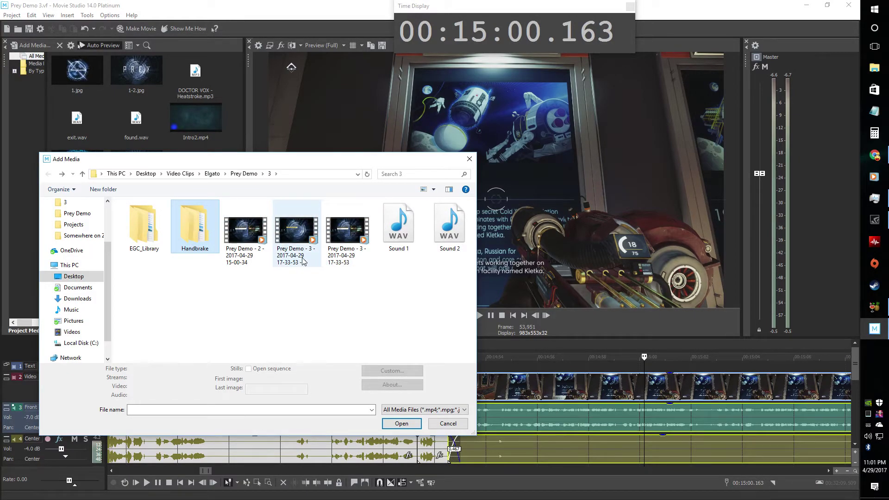
{"action": "mouse_move", "coordinate": [303, 262]}
{"action": "double_click", "coordinate": [301, 264]}
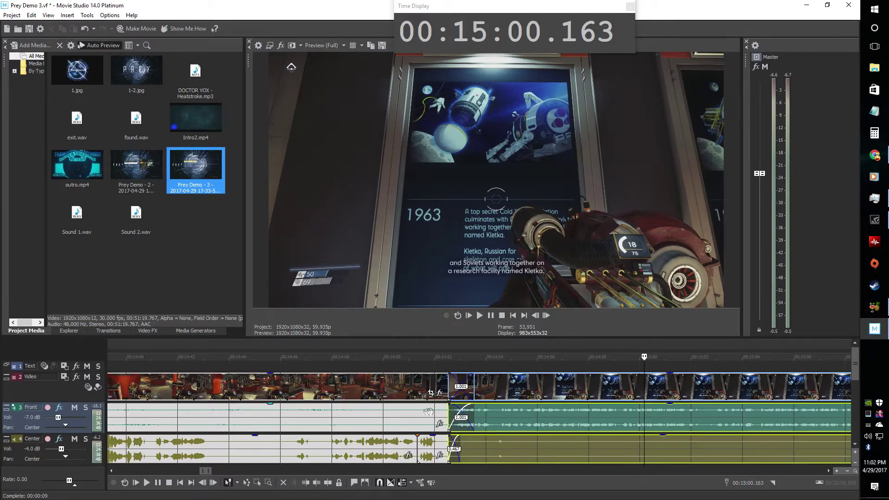
- Drag the Prey Demo - 3 clip and Sound 2.wav to the end of the tracks, then scrub to about 1:06
{"action": "scroll", "coordinate": [447, 406], "scroll_direction": "down", "scroll_amount": 5}
{"action": "scroll", "coordinate": [447, 406], "scroll_direction": "down", "scroll_amount": 8}
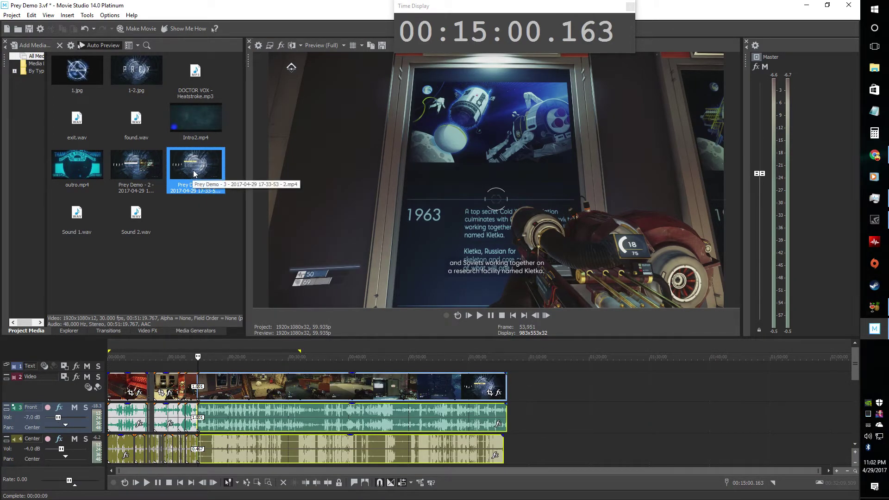
{"action": "mouse_move", "coordinate": [194, 177]}
{"action": "left_mouse_down"}
{"action": "mouse_move", "coordinate": [511, 406]}
{"action": "mouse_move", "coordinate": [532, 382]}
{"action": "left_mouse_up"}
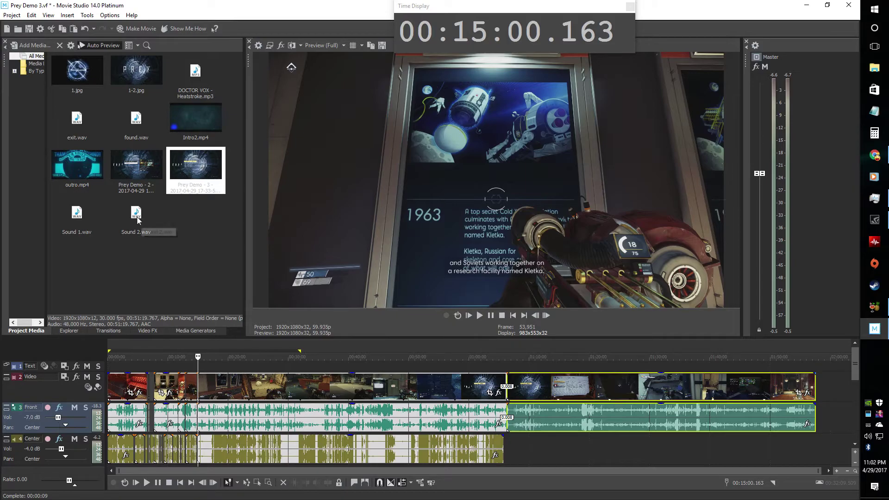
{"action": "left_click_drag", "start_coordinate": [137, 217], "coordinate": [533, 450]}
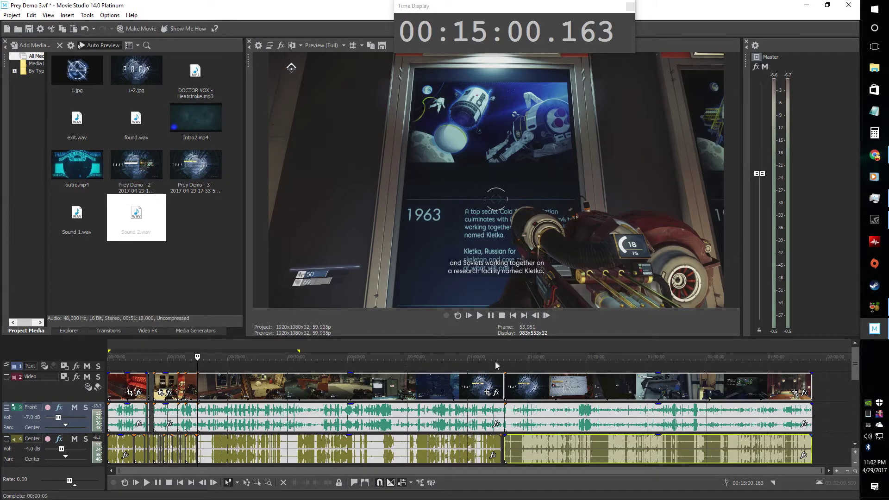
{"action": "left_click_drag", "start_coordinate": [503, 355], "coordinate": [535, 356]}
{"action": "key", "text": "space"}
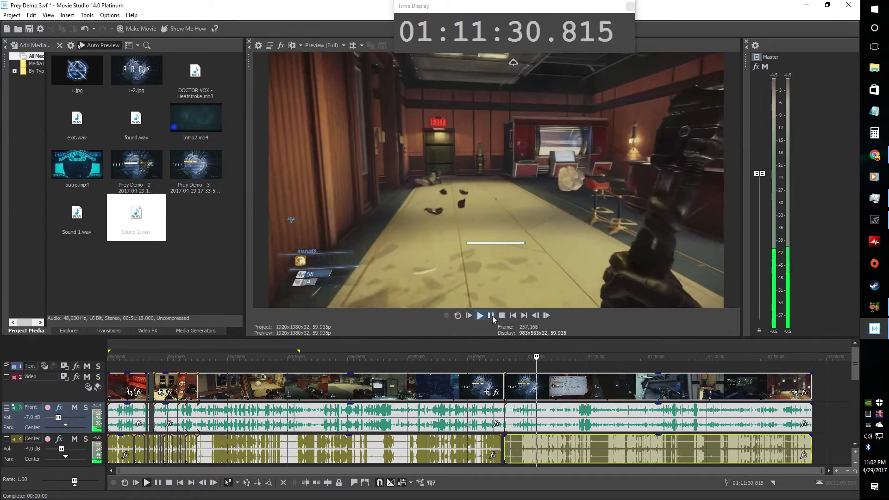
{"action": "left_click", "coordinate": [491, 316]}
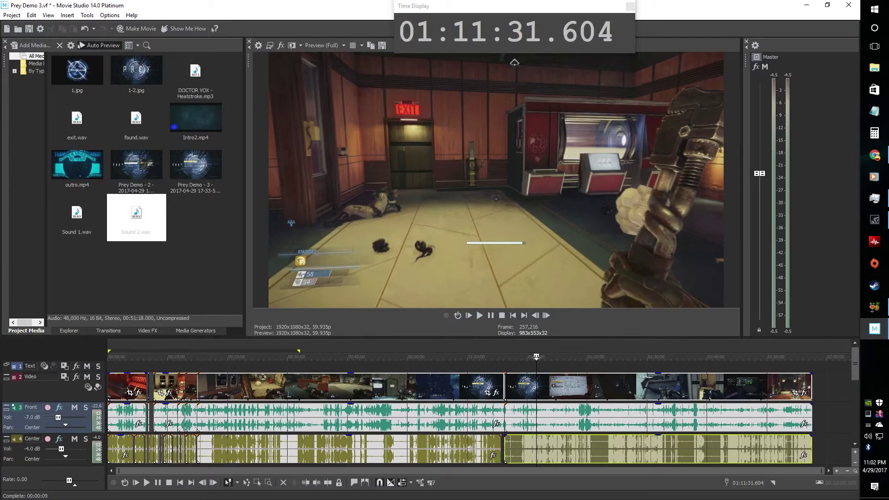
{"action": "left_click_drag", "start_coordinate": [537, 363], "coordinate": [334, 365]}
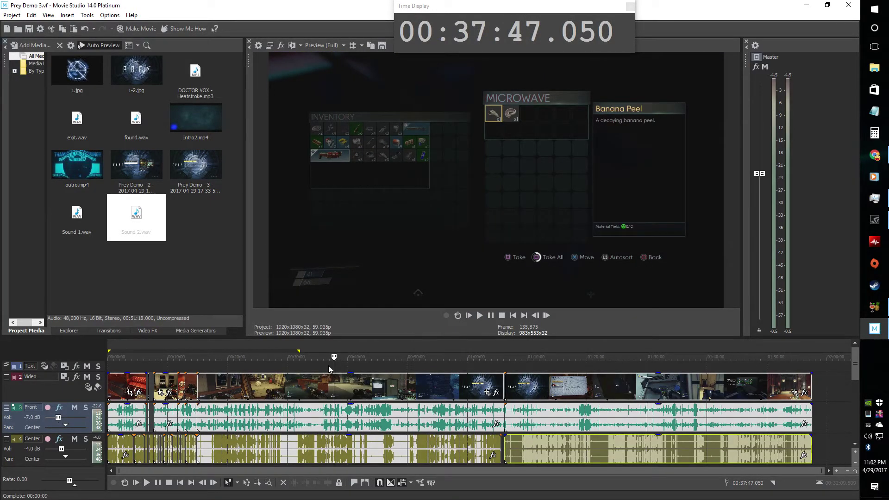
{"action": "left_click", "coordinate": [309, 406]}
{"action": "left_click", "coordinate": [234, 358]}
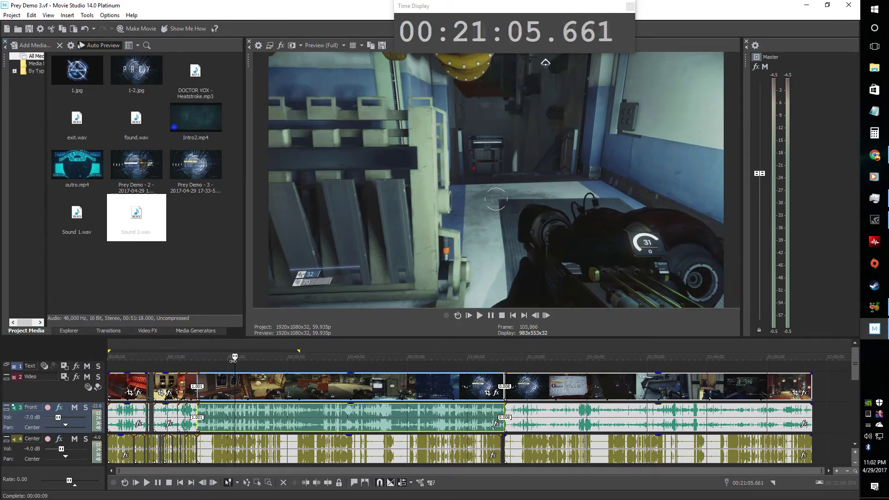